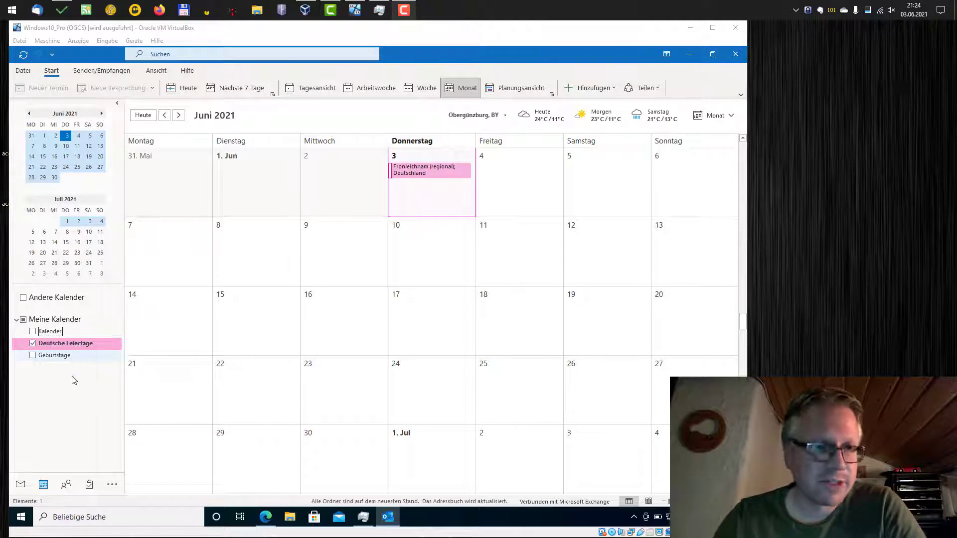
Create an empty Outlook calendar named 'Google' and show it in place of Deutsche Feiertage.
click(617, 89)
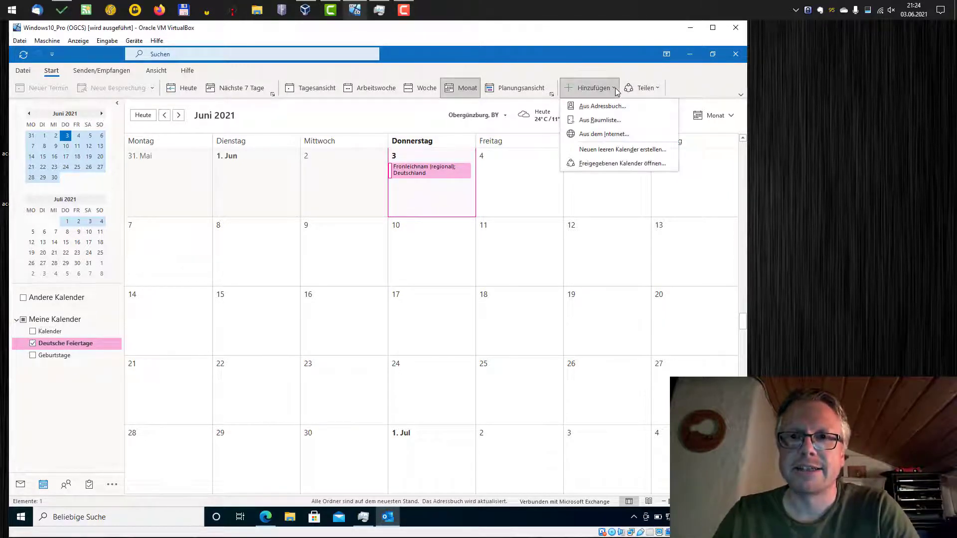
click(606, 151)
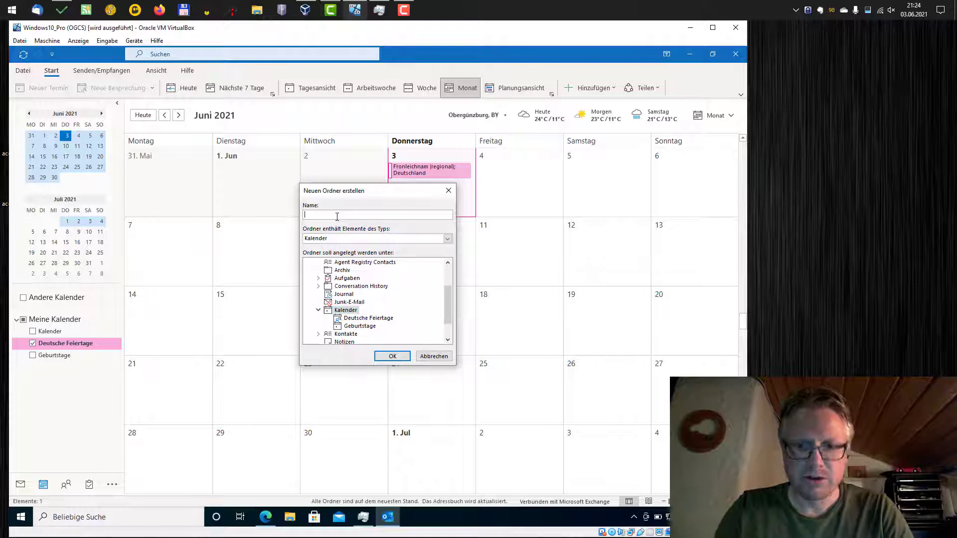
text(Google)
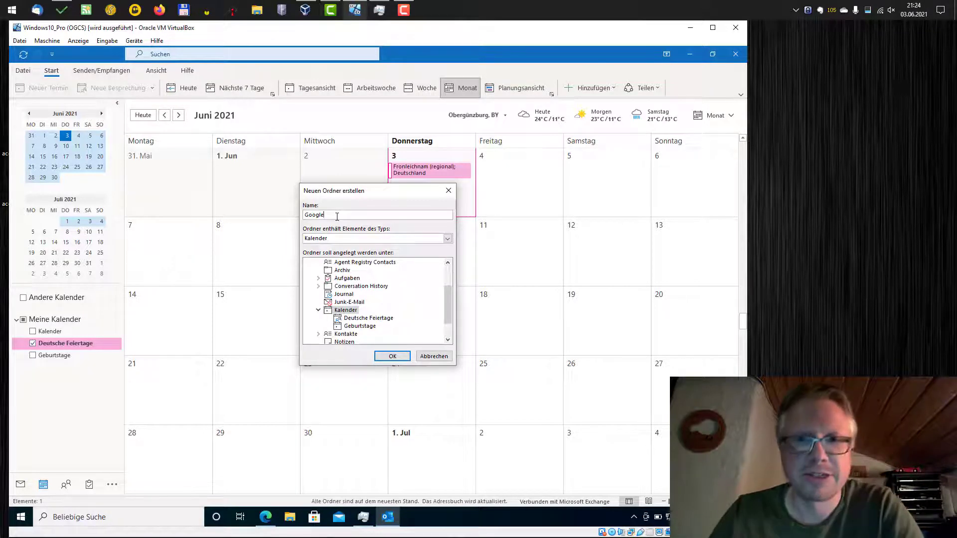
click(393, 356)
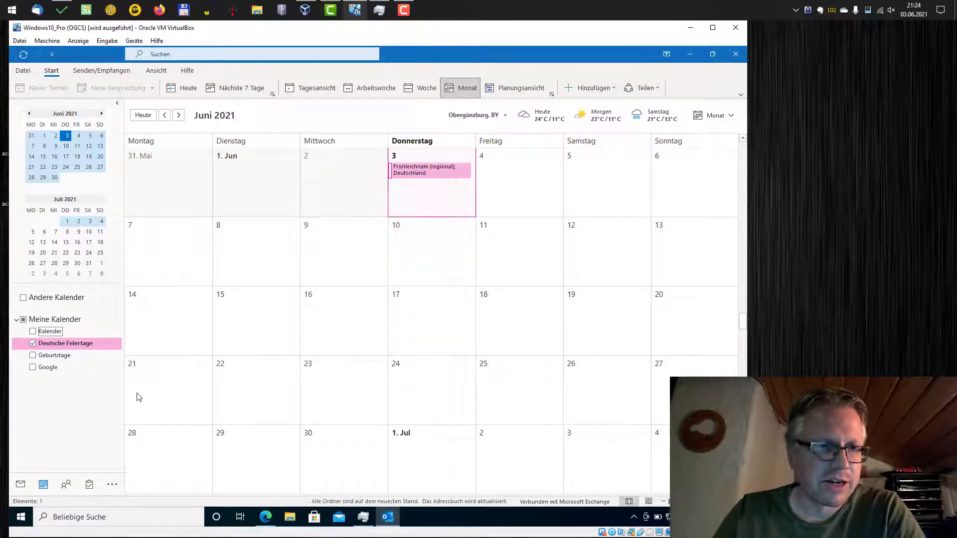
click(49, 368)
click(32, 344)
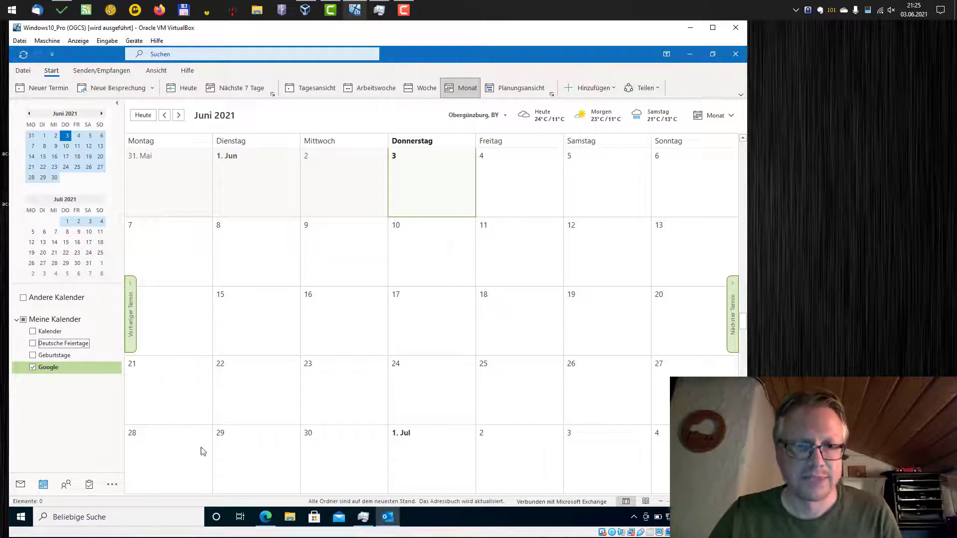
Download the OGCS v2.8.0-beta Setup.exe in Edge and run the installer.
click(266, 518)
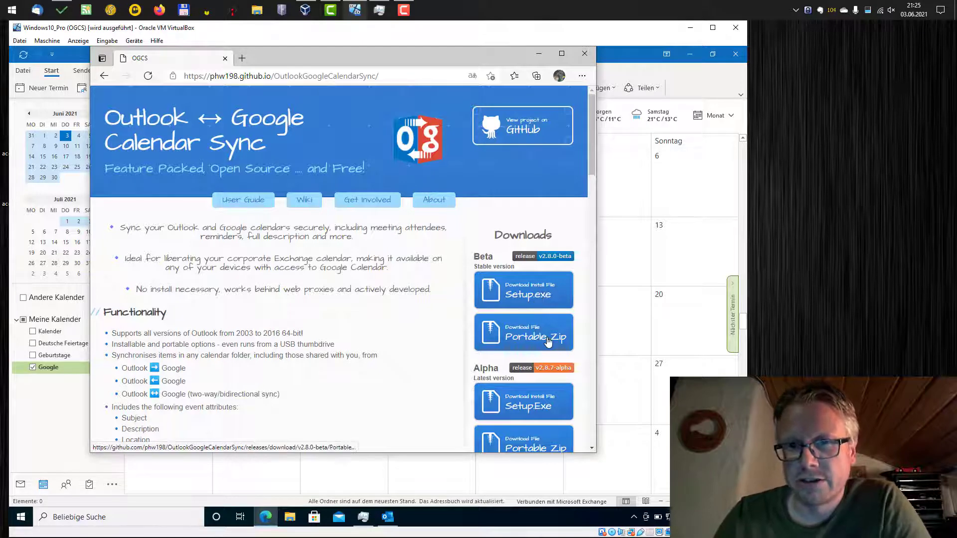
click(534, 300)
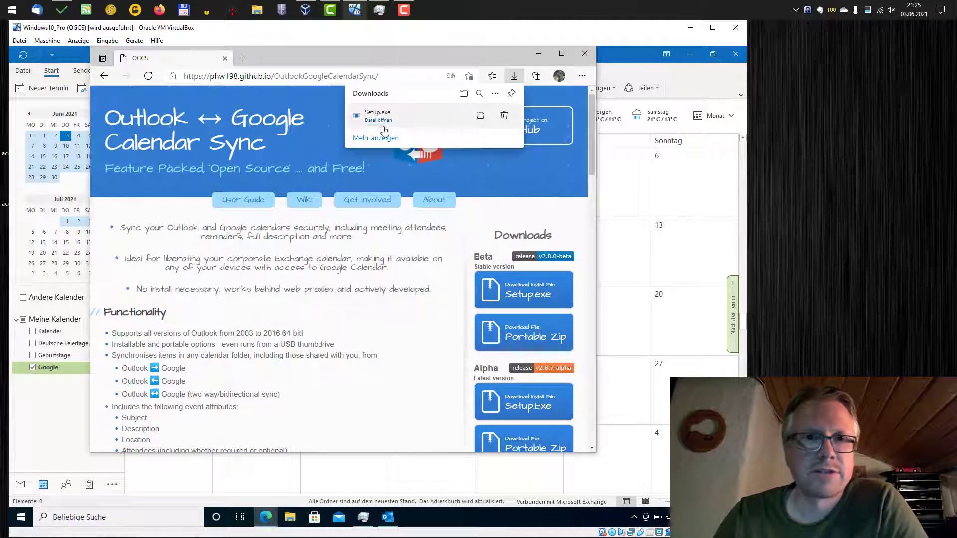
click(384, 129)
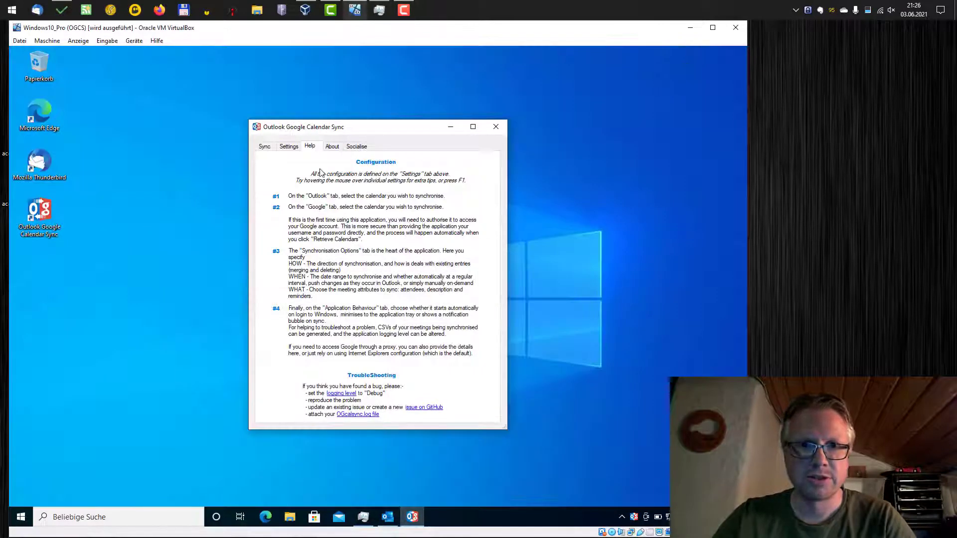
drag(309, 136, 309, 129)
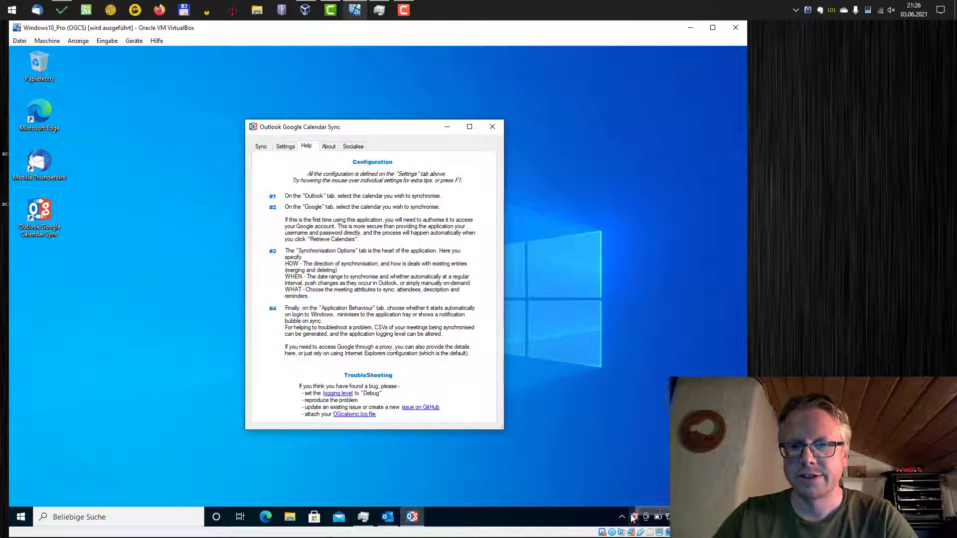
drag(636, 520, 654, 498)
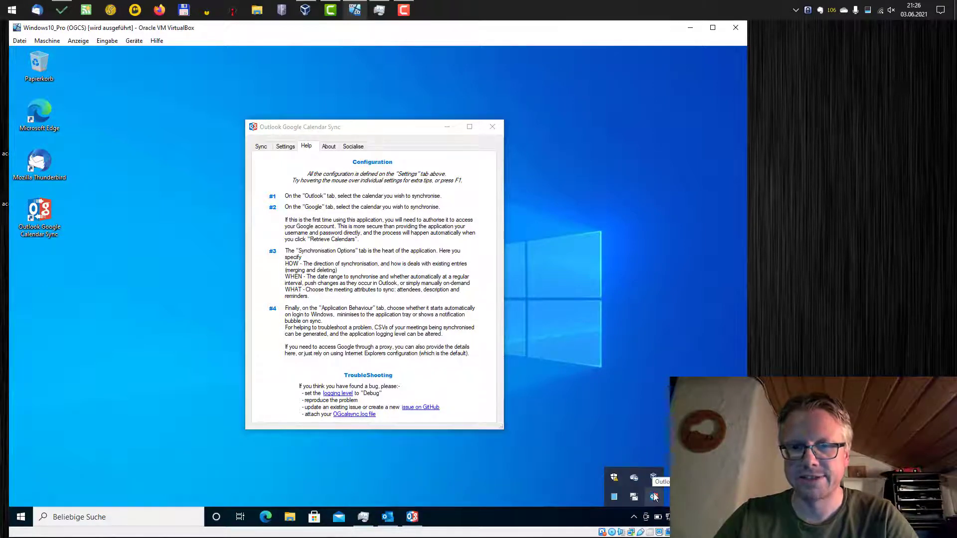
click(56, 209)
key(super)
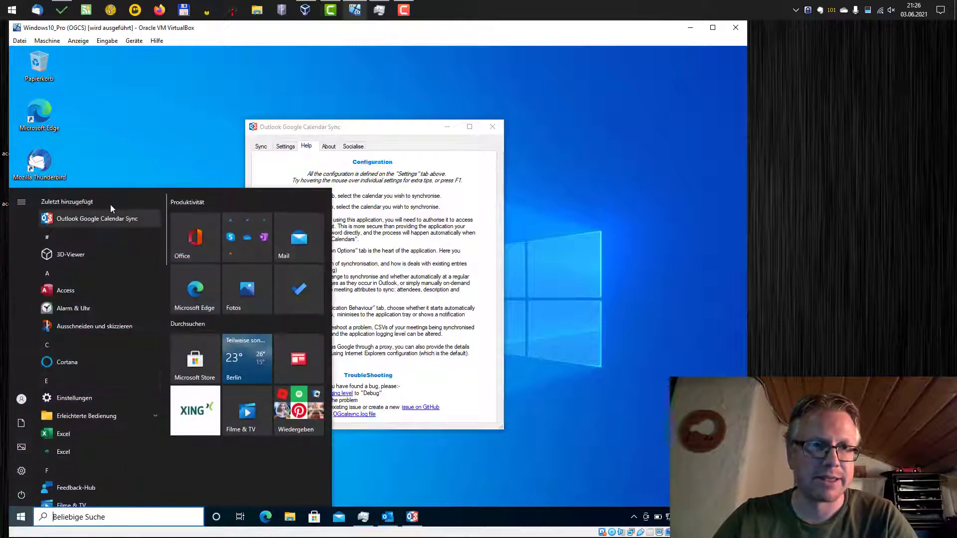
click(143, 145)
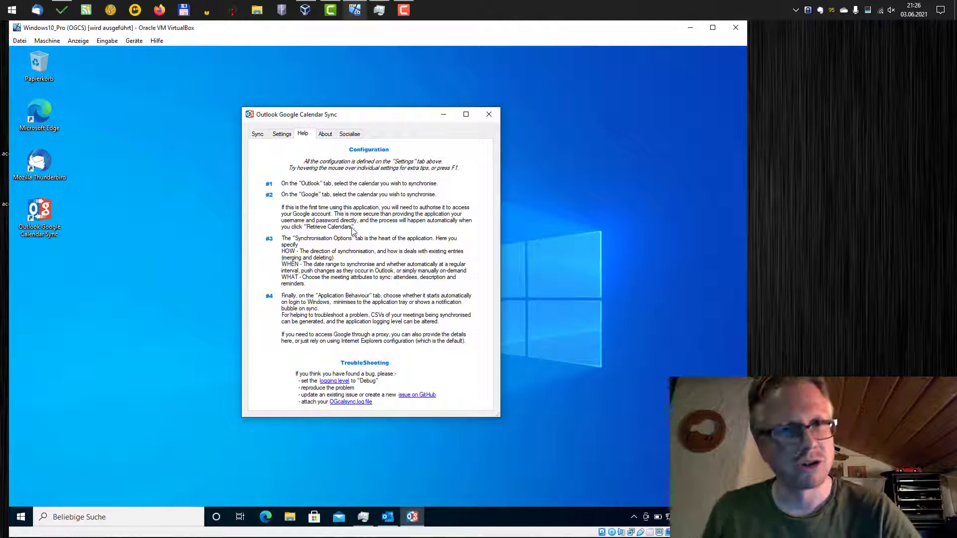
Choose 'Google' as the Outlook calendar to sync, then move on to the Google settings.
click(281, 138)
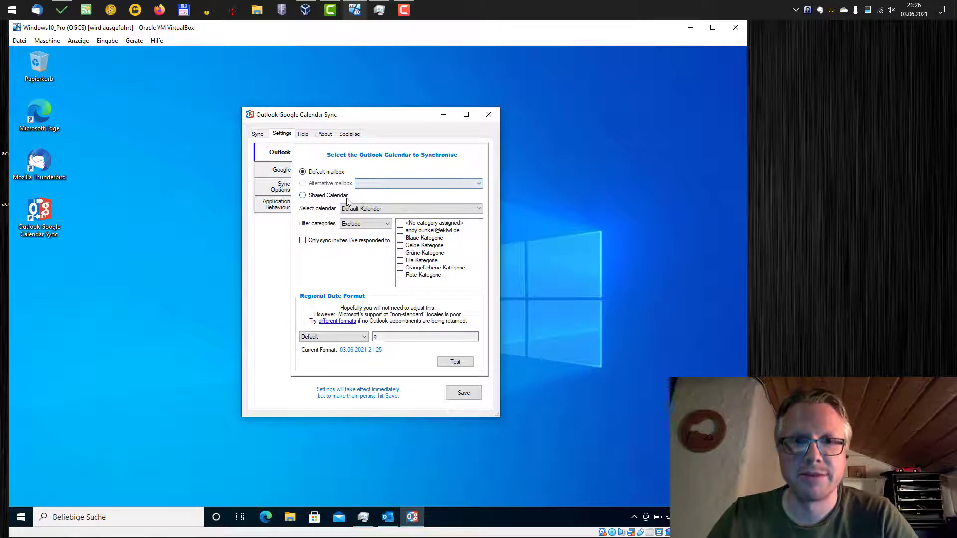
click(357, 209)
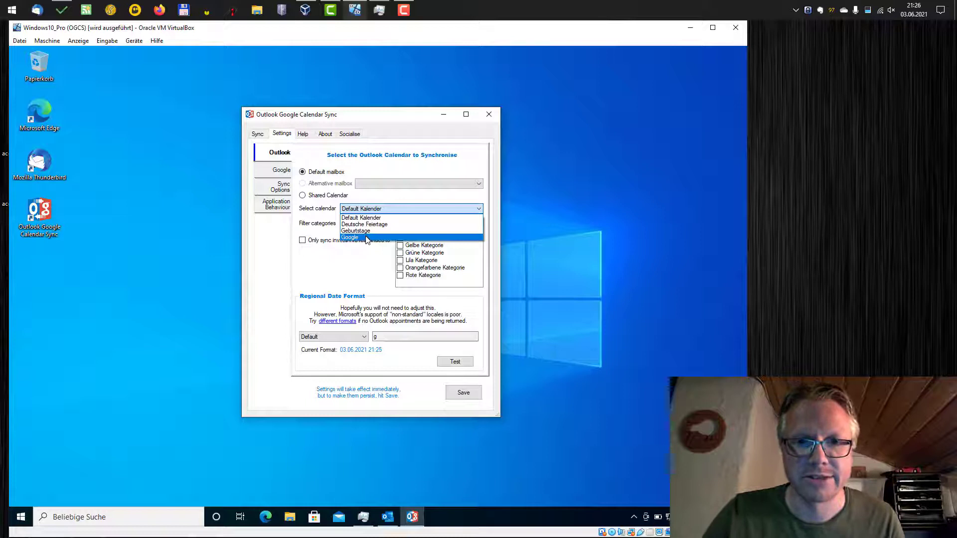
click(366, 237)
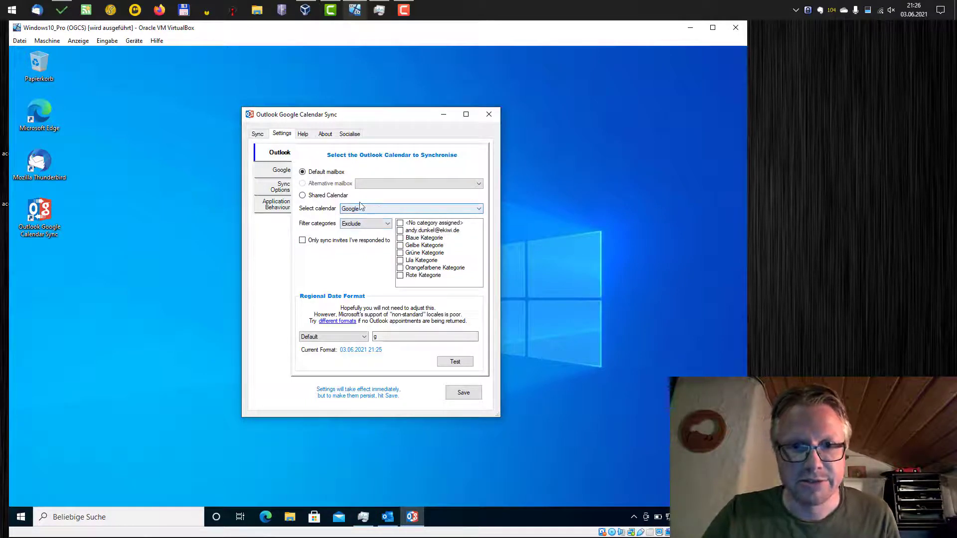
click(270, 170)
drag(350, 119, 185, 103)
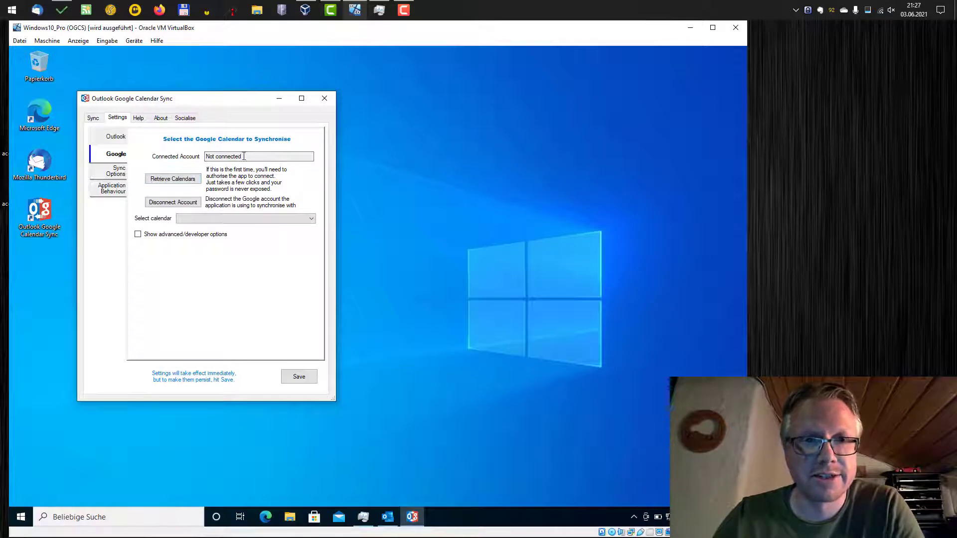
Sign in, grant OGCS access to the Google calendars, and select the connected account.
click(192, 182)
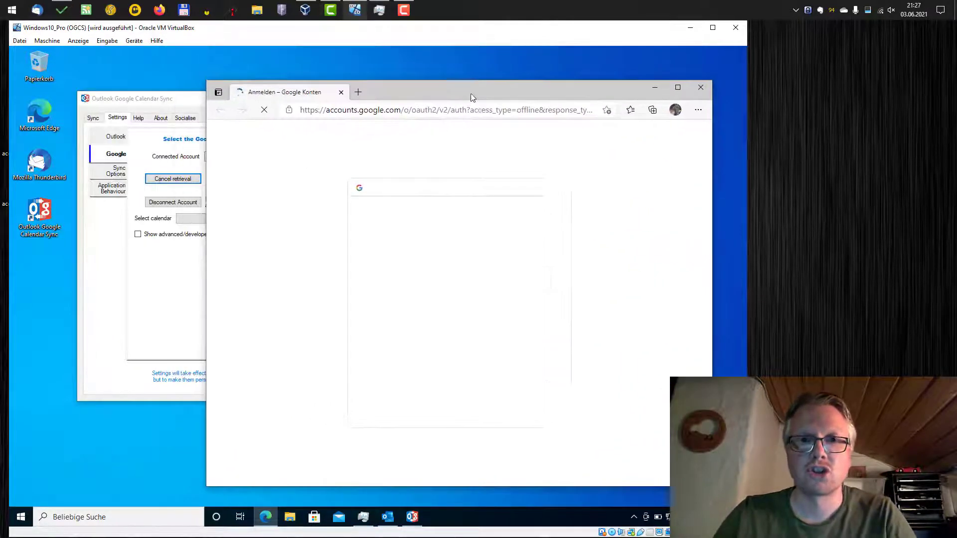
drag(486, 97, 500, 89)
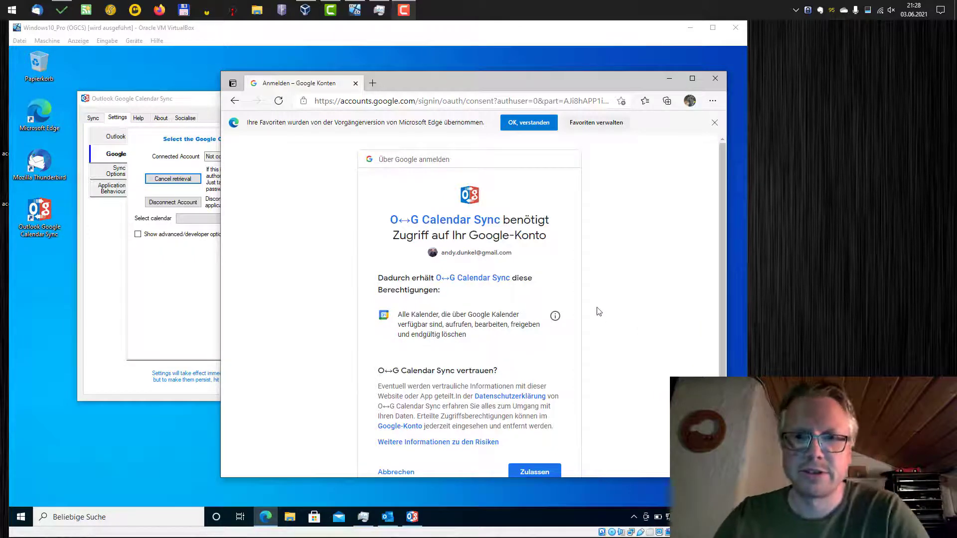
scroll(599, 311, down, 1)
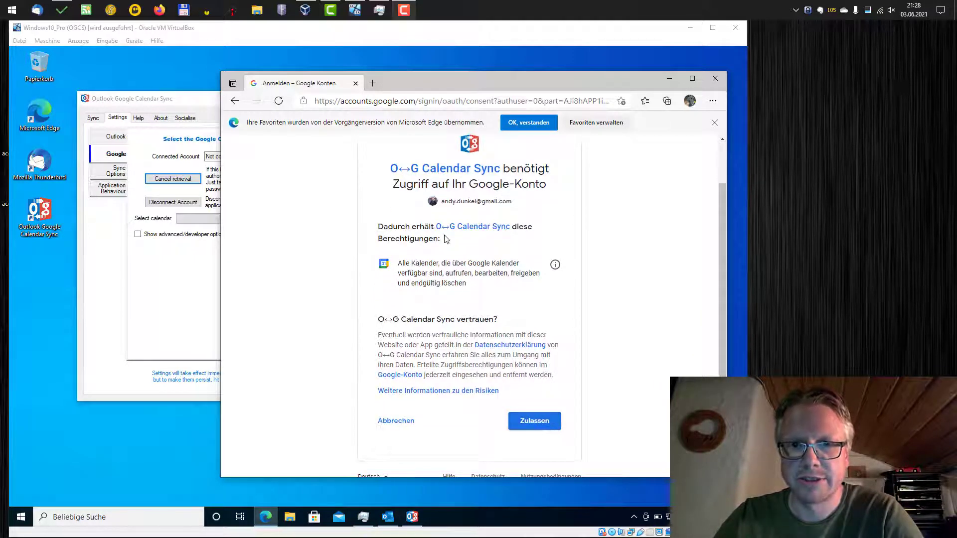
click(535, 422)
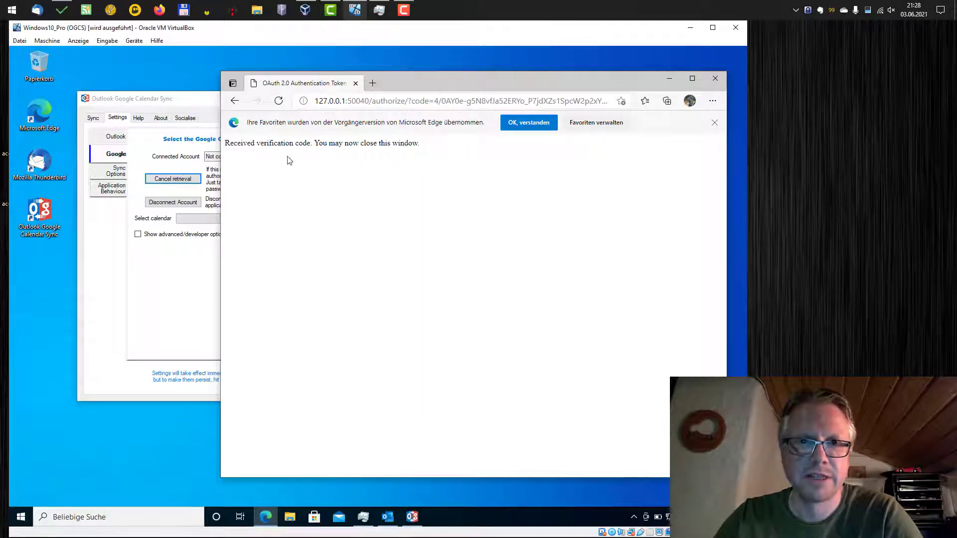
click(720, 81)
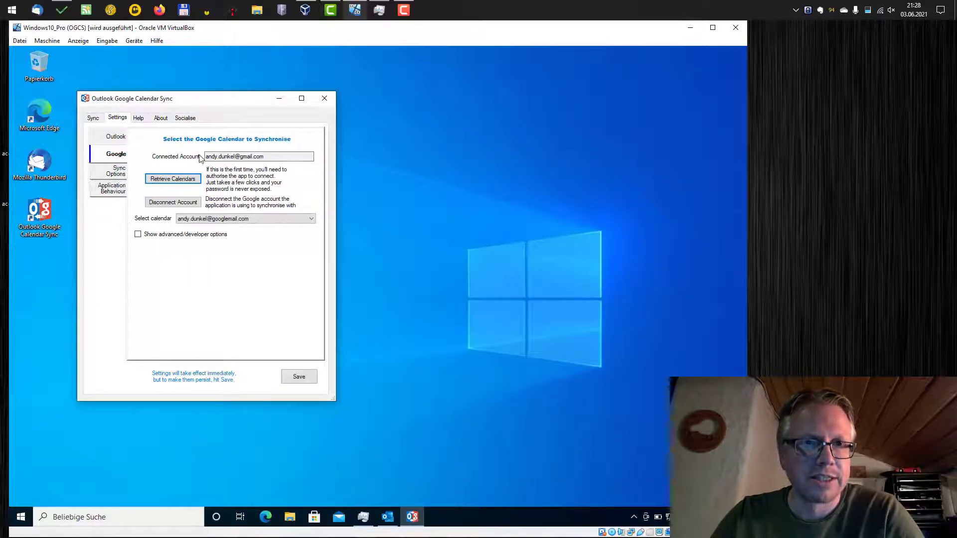
click(239, 159)
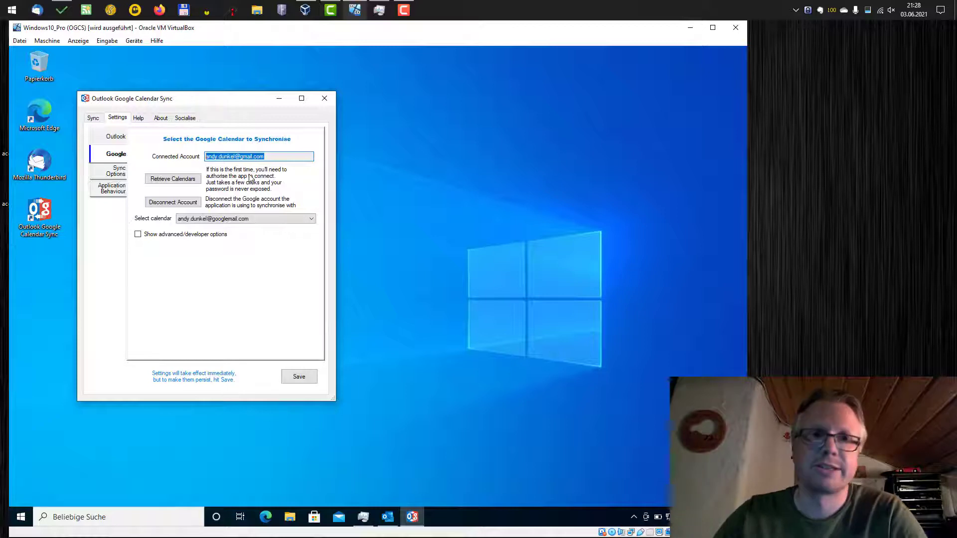
Set the sync direction to Outlook ↔ Google and uncheck Disable deletions.
click(116, 171)
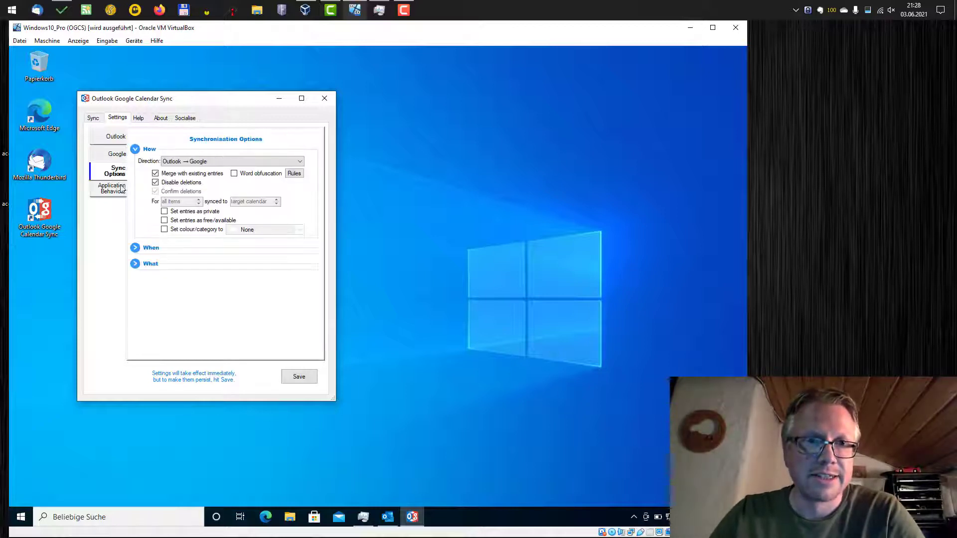
click(231, 162)
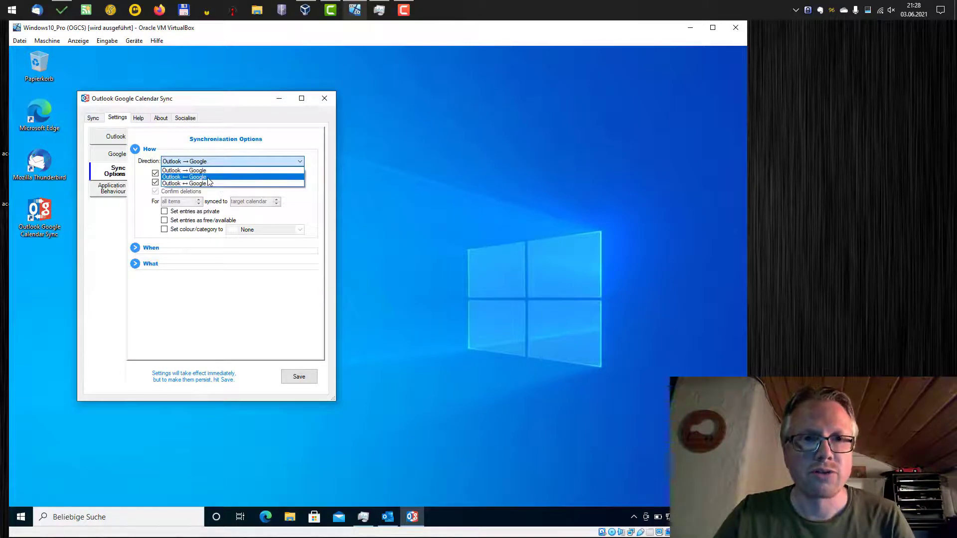
click(209, 173)
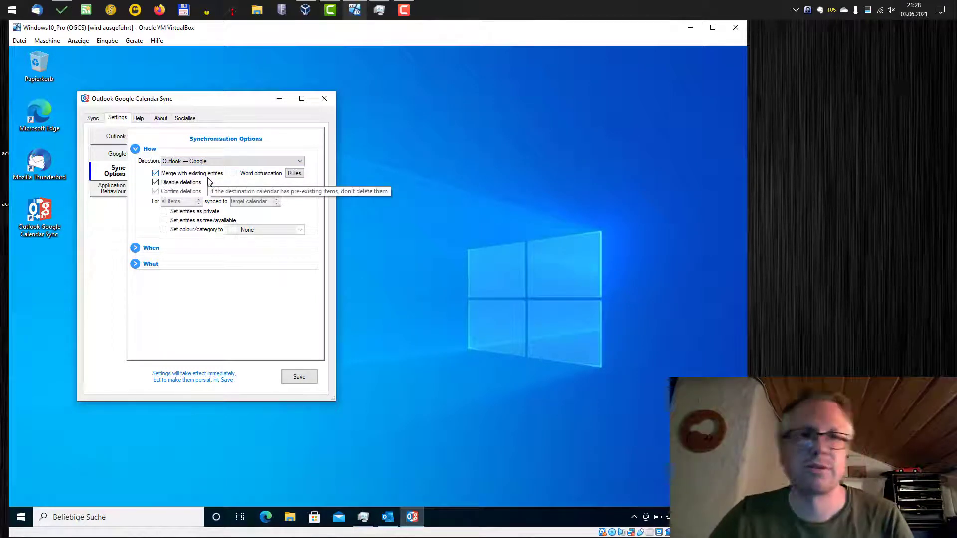
click(202, 161)
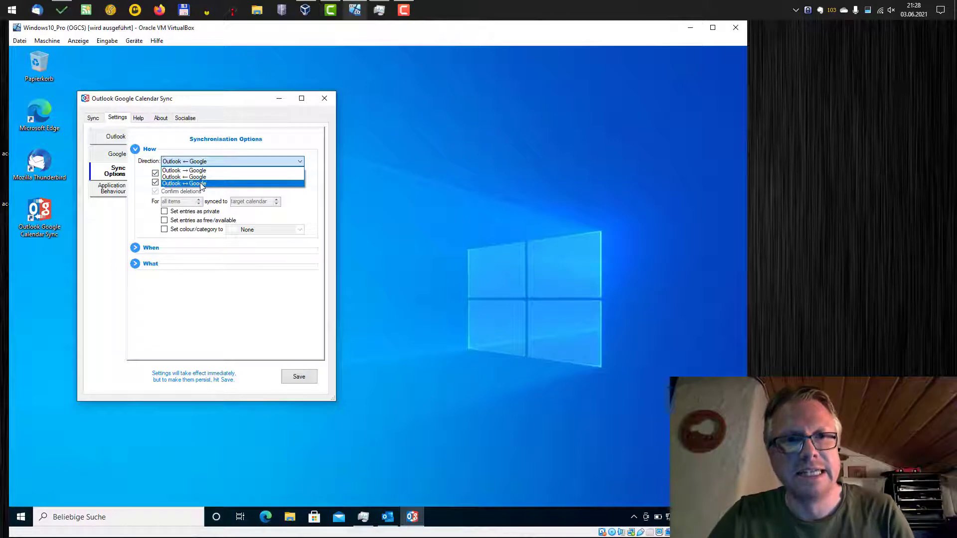
click(202, 184)
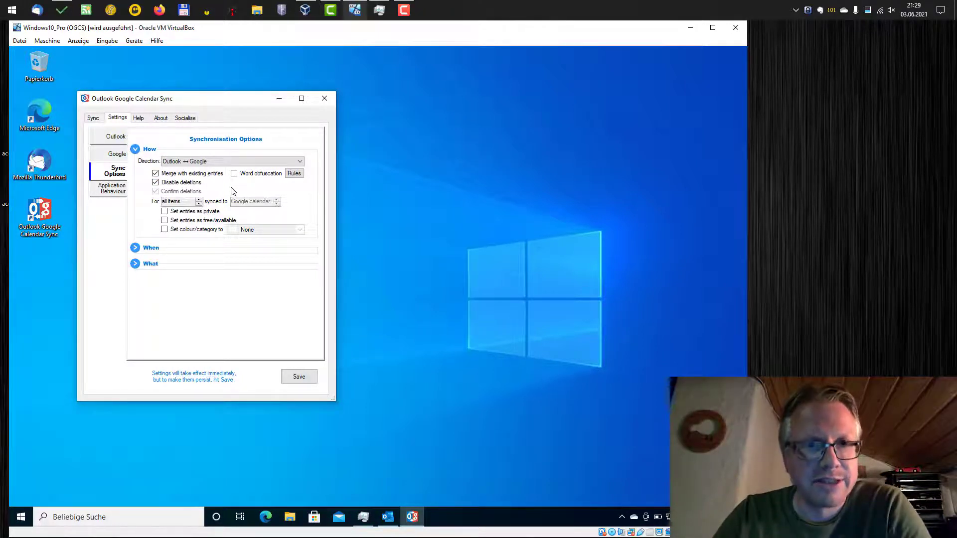
click(195, 183)
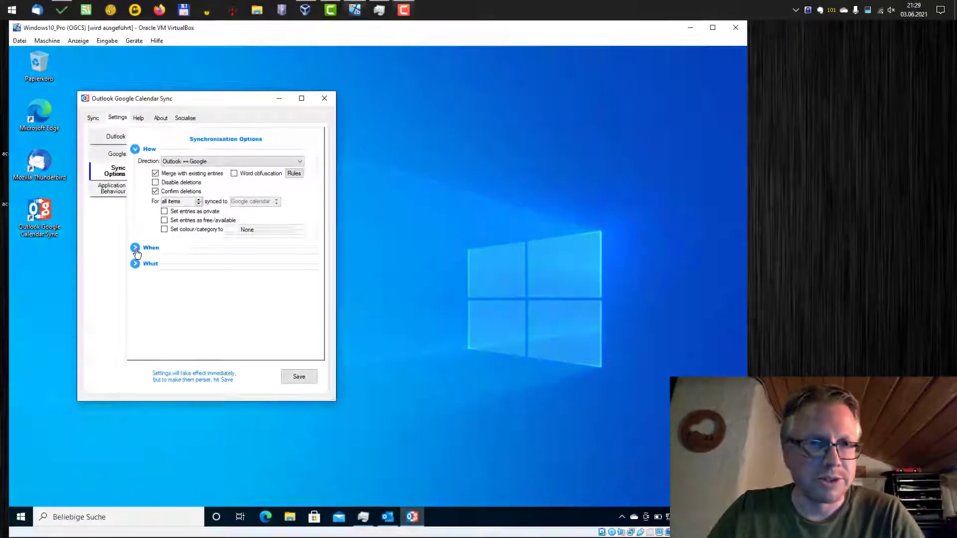
Keep the 30-day past and 60-day future range, and schedule syncing every 15 minutes.
click(136, 248)
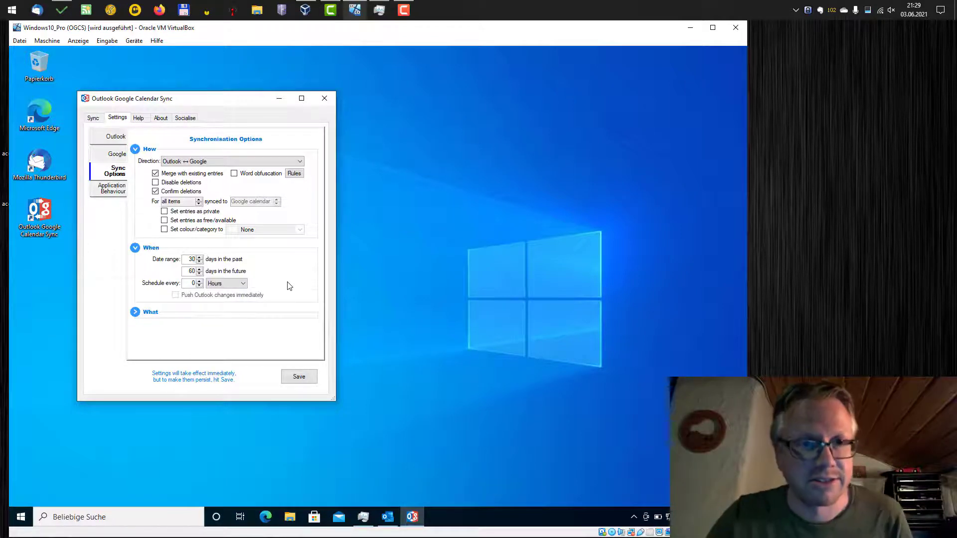
double_click(185, 272)
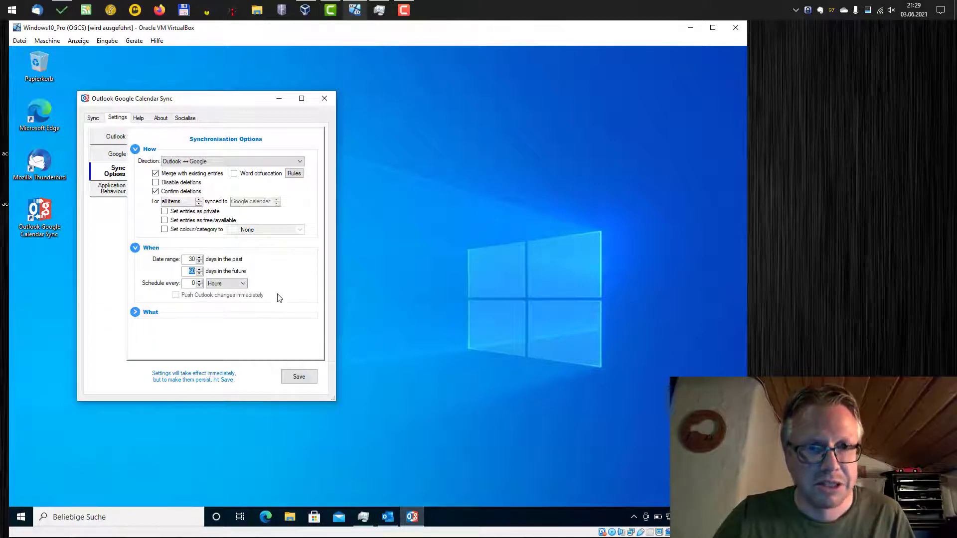
double_click(192, 283)
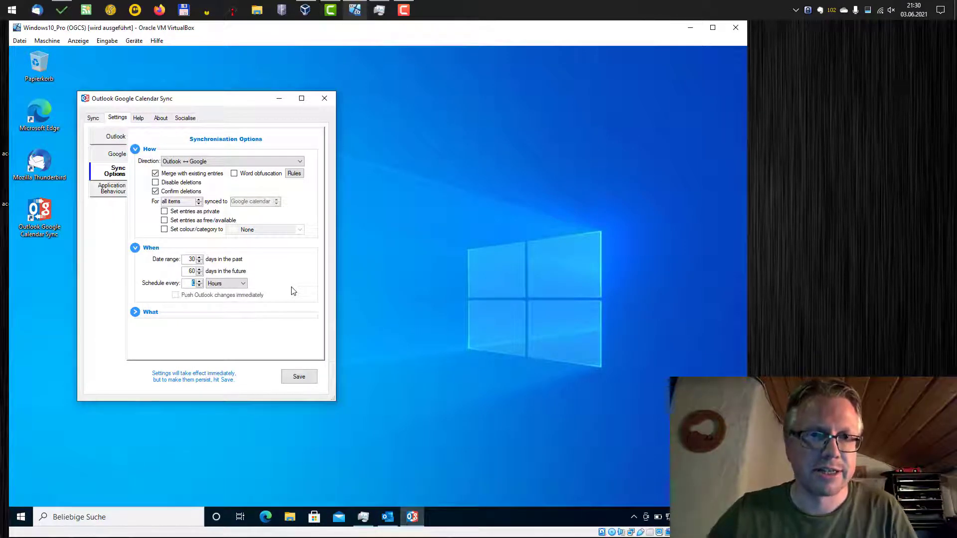
click(237, 285)
click(233, 294)
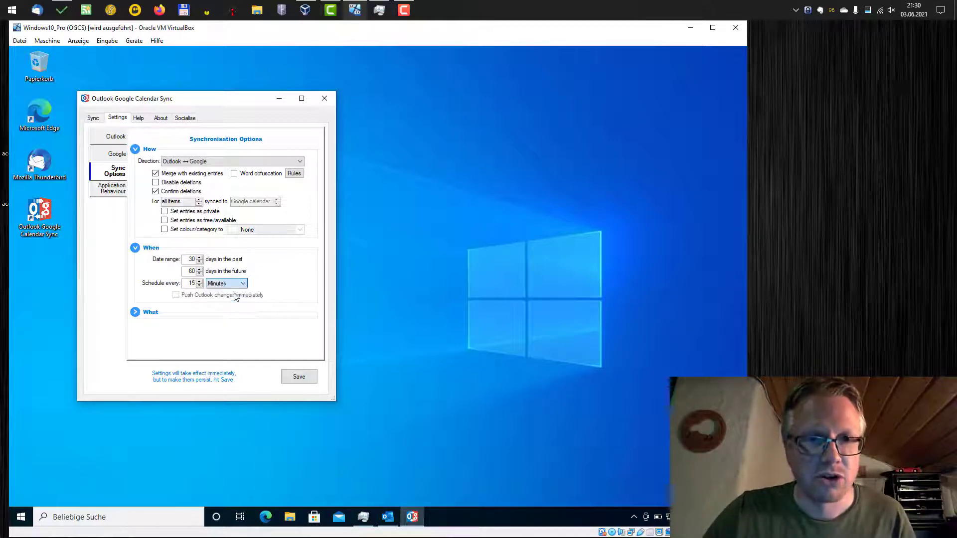
Save the schedule and review the What attributes, such as Location and Description.
click(295, 380)
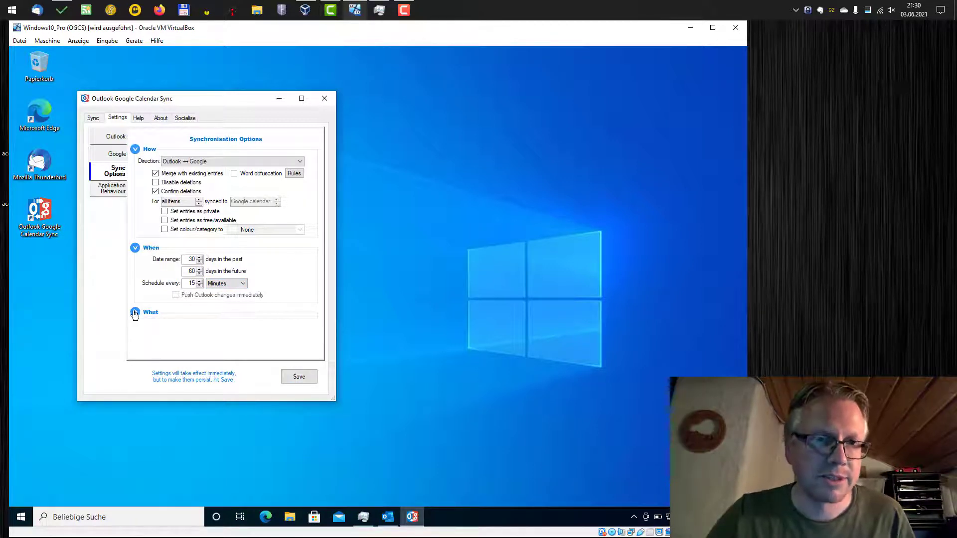
click(136, 314)
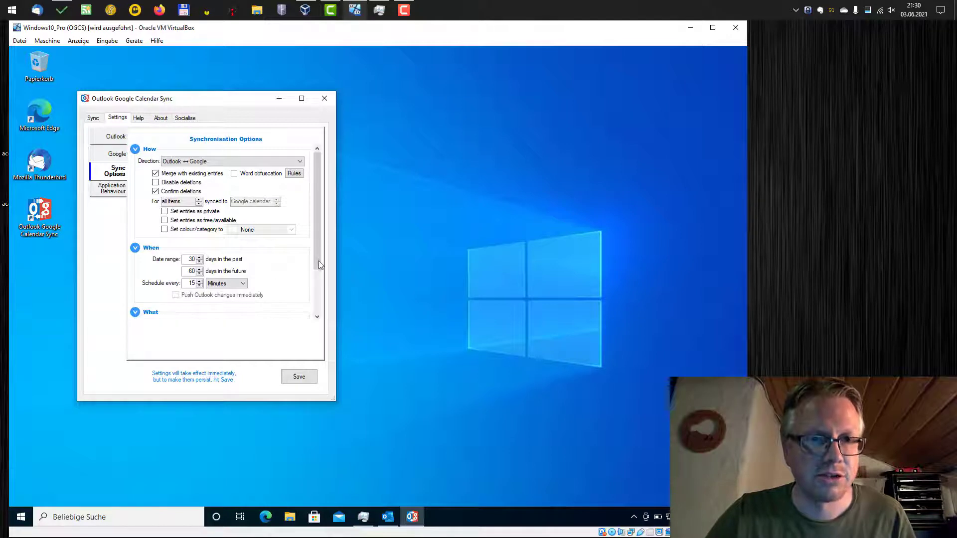
drag(316, 222, 329, 315)
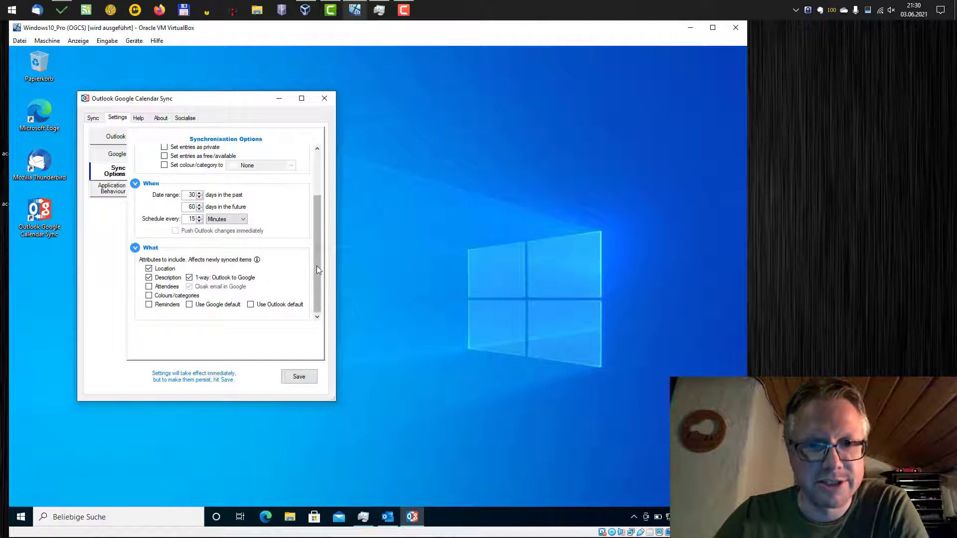
drag(316, 266, 221, 212)
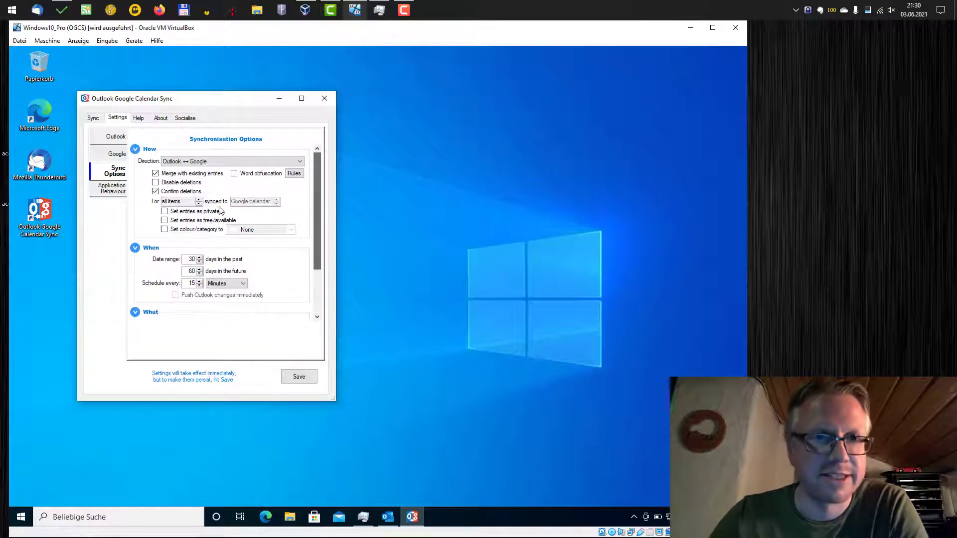
Check the Application Behaviour settings, save everything, and return to the Sync status page.
click(114, 192)
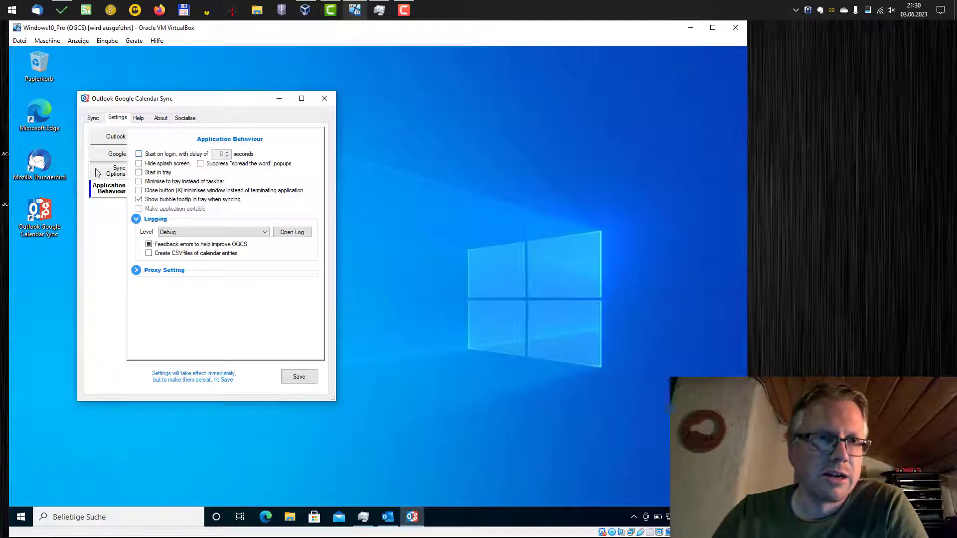
click(113, 173)
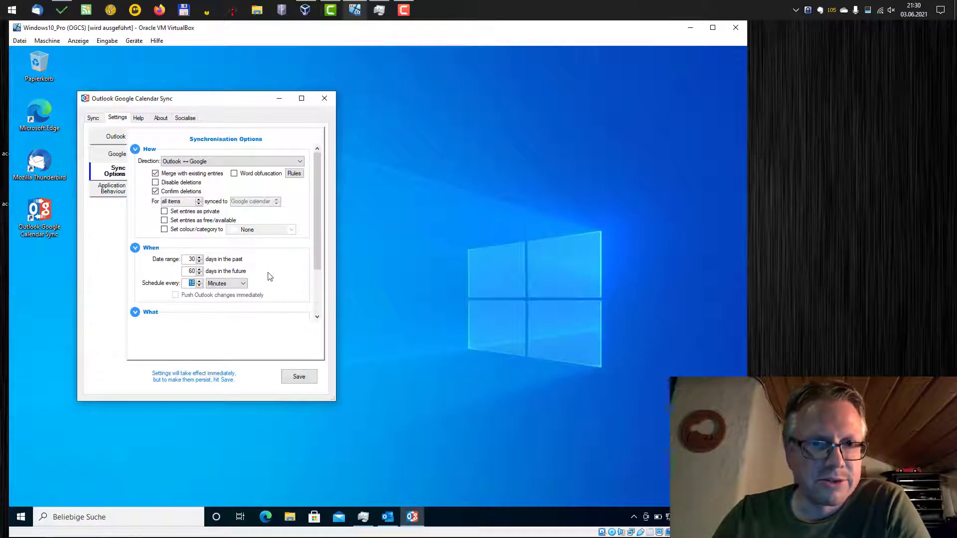
click(121, 191)
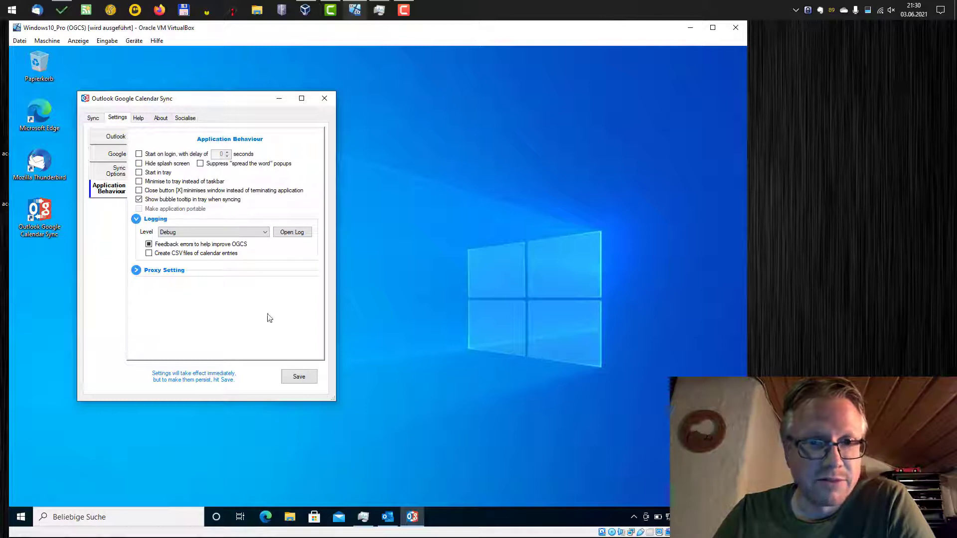
click(295, 378)
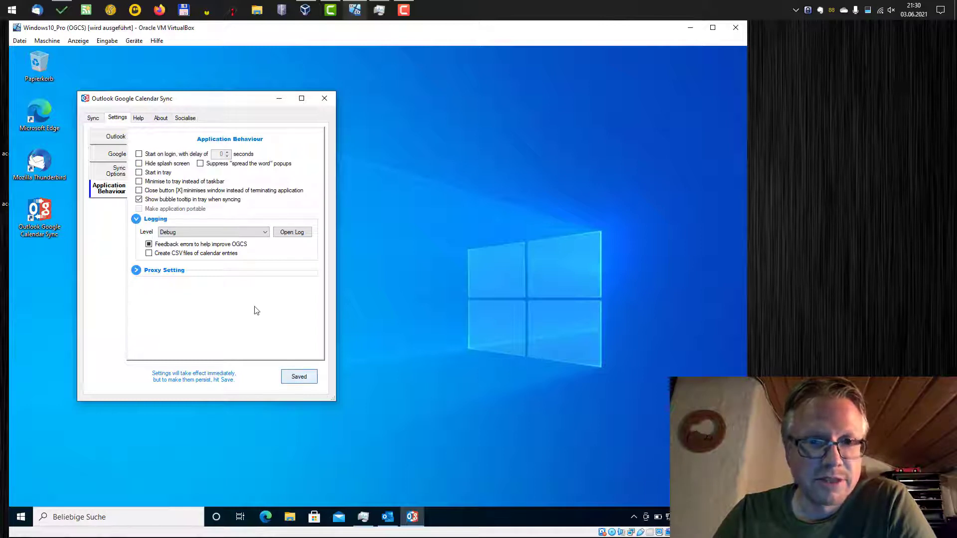
click(97, 120)
drag(221, 101, 244, 95)
Start a sync and wait for 'Sync finished with success!'.
click(136, 367)
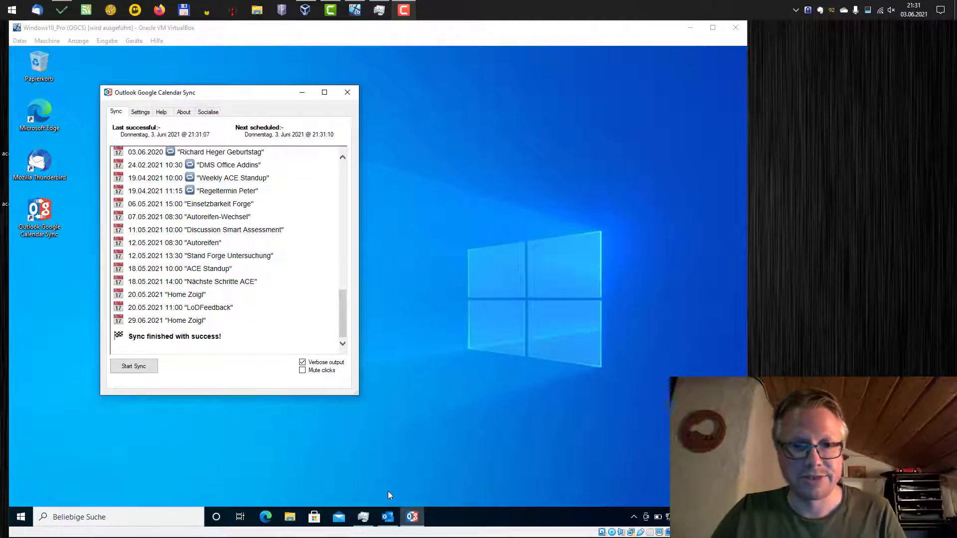
Add an all-day 'Drink beer' event on 29 June 2021 in Outlook and sync it.
click(390, 521)
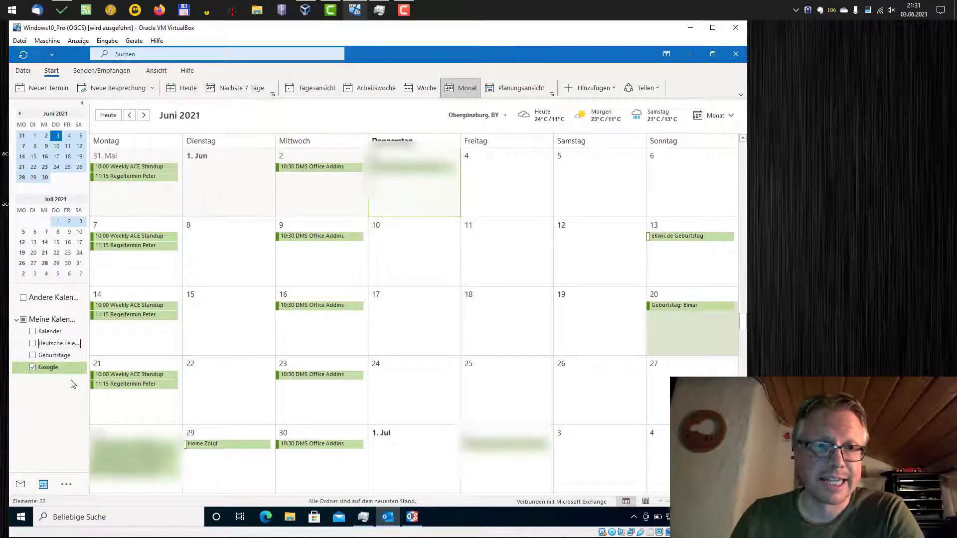
right_click(217, 469)
click(265, 325)
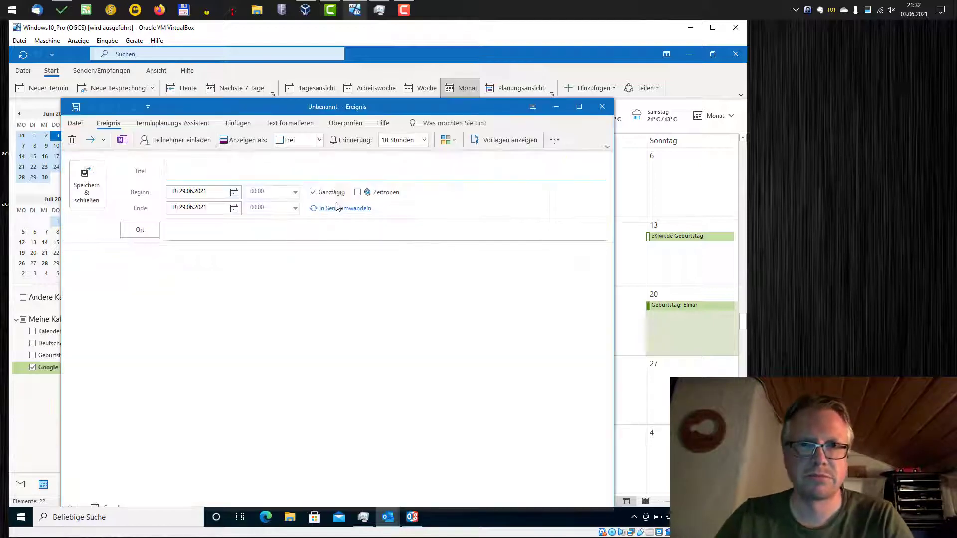
text(Drink b)
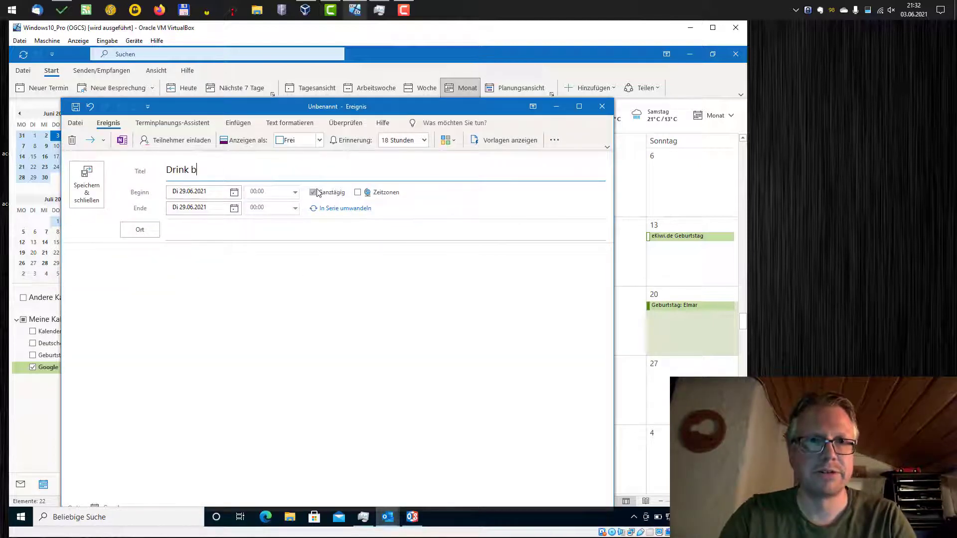
text(eer)
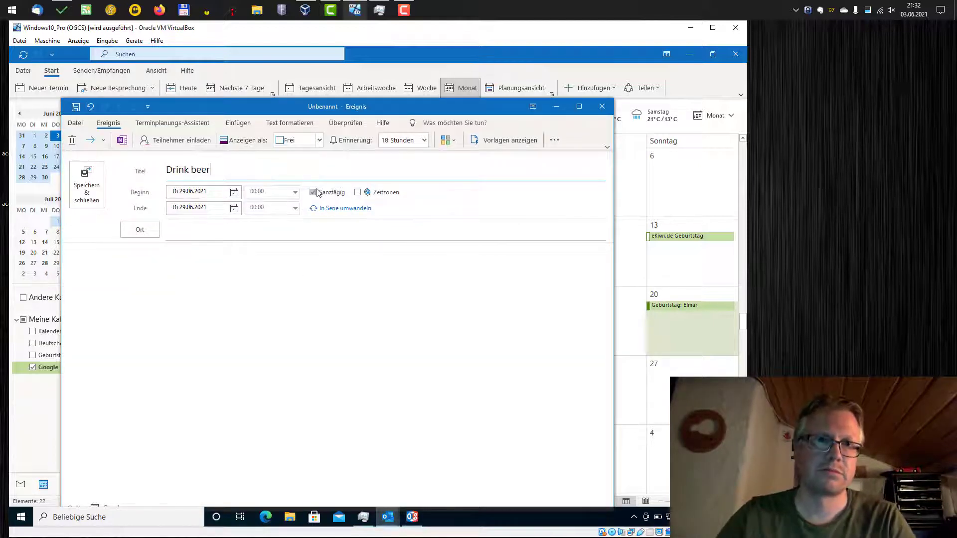
click(96, 188)
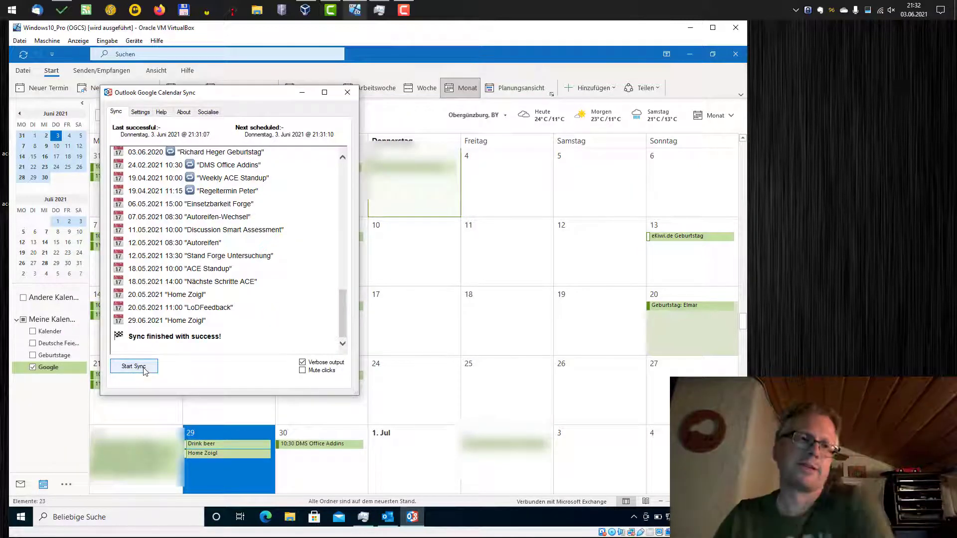
click(142, 371)
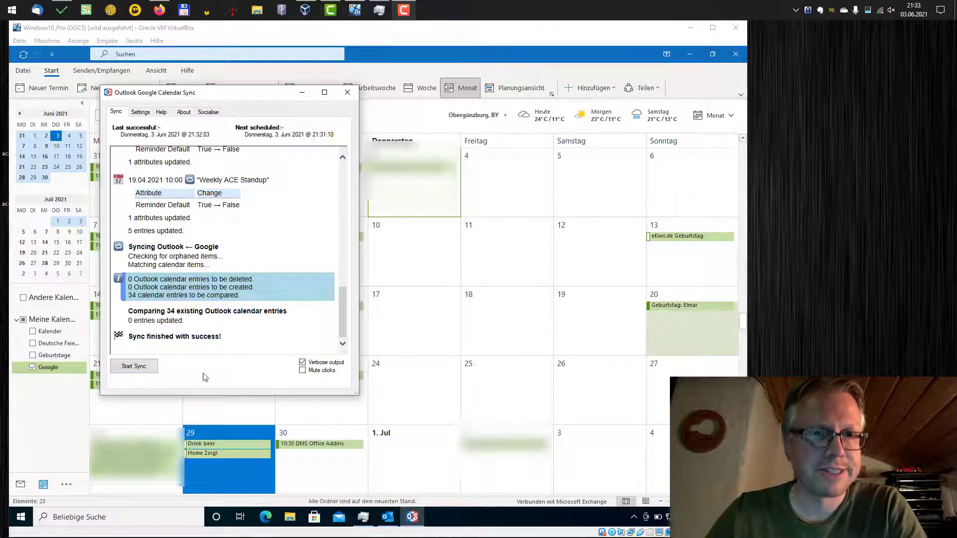
click(160, 12)
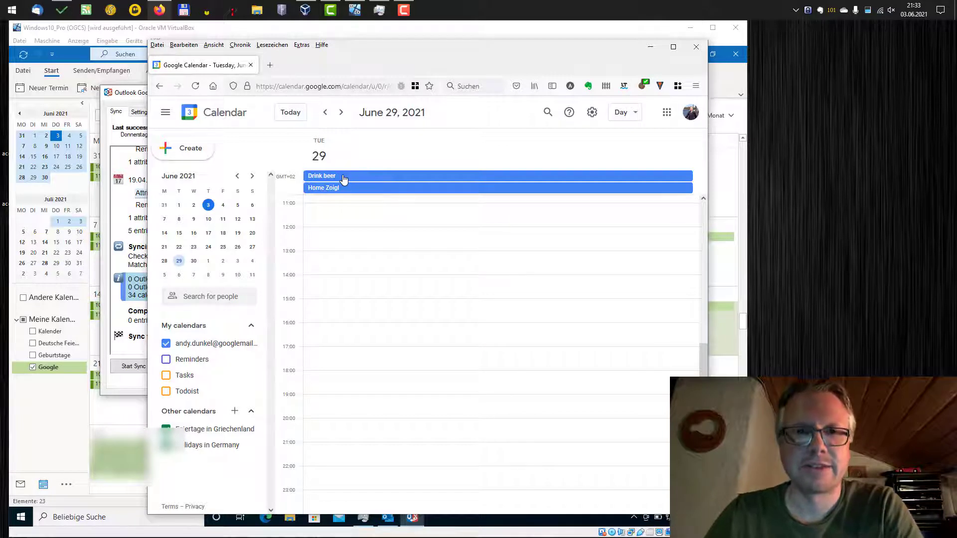
click(650, 50)
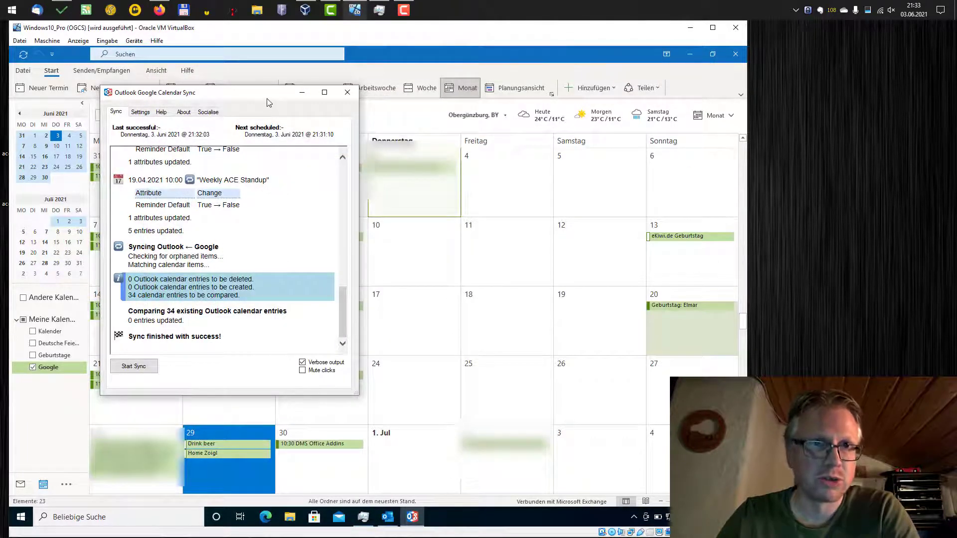
Review the Outlook, Google and Sync Options settings, keeping the direction at Outlook ↔ Google.
click(140, 114)
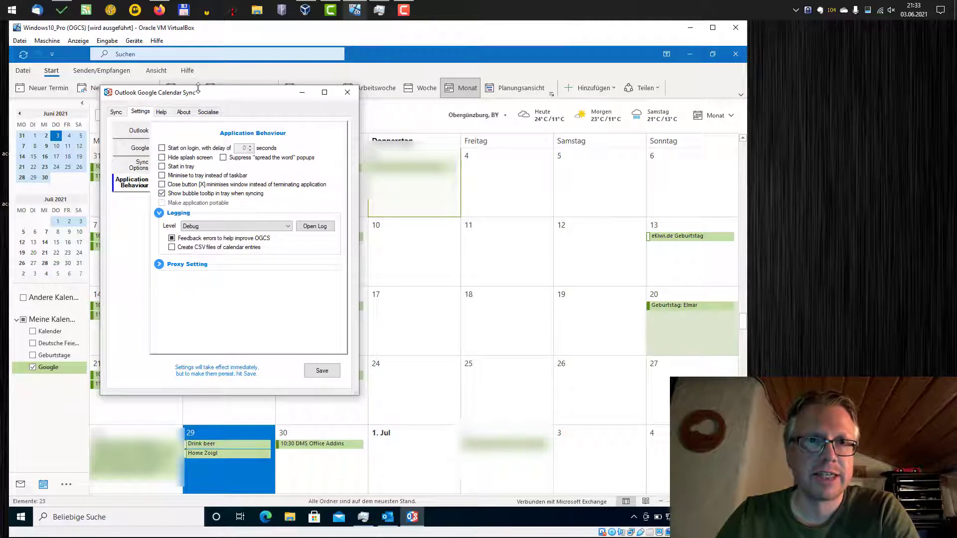
drag(199, 91, 208, 85)
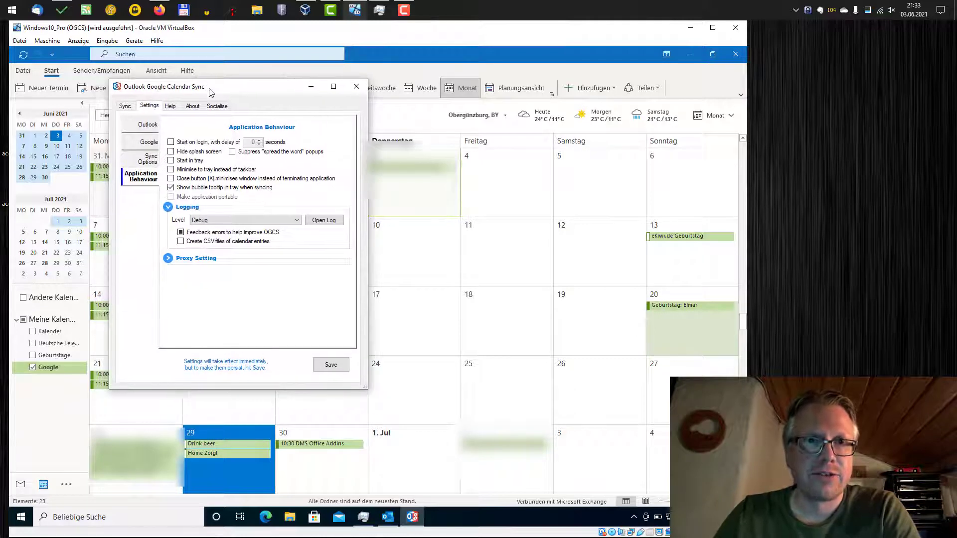
click(142, 127)
click(147, 143)
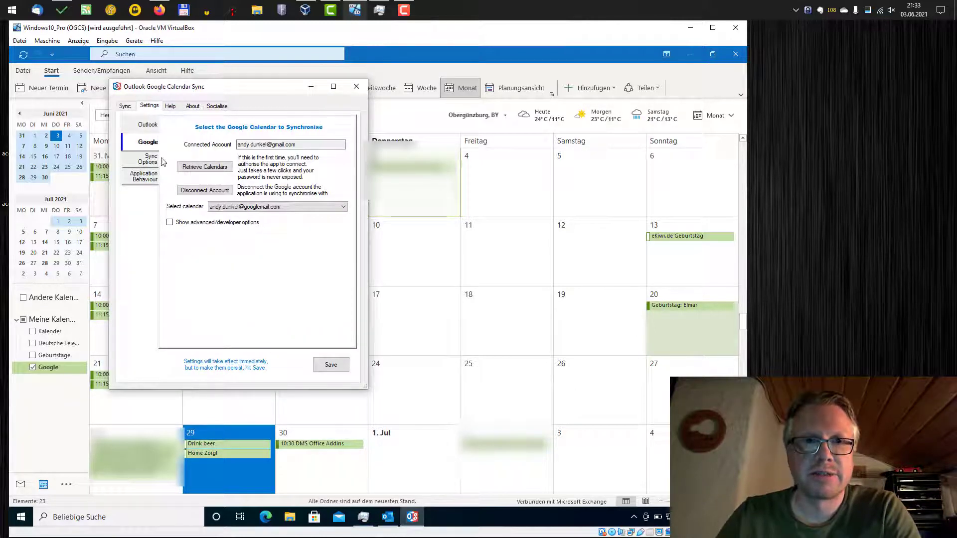
click(149, 160)
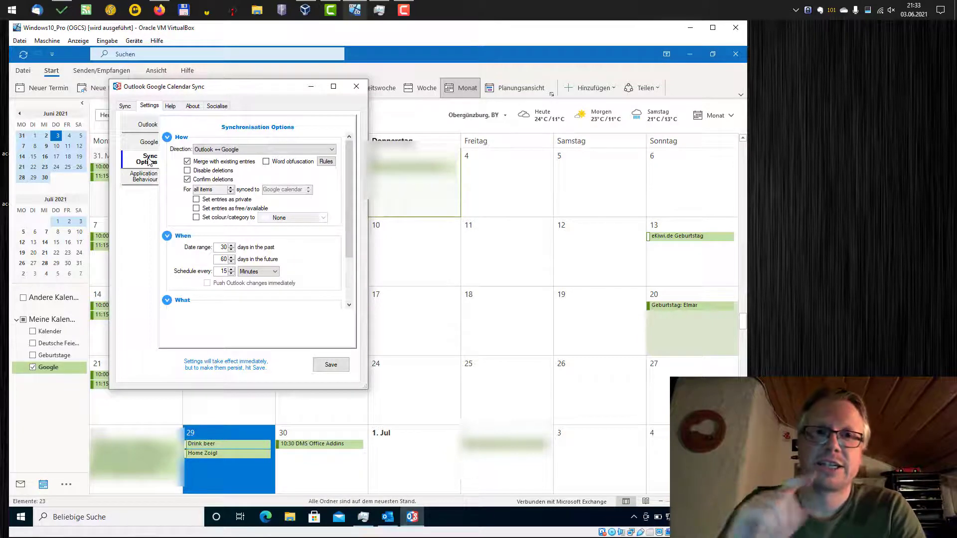
click(225, 150)
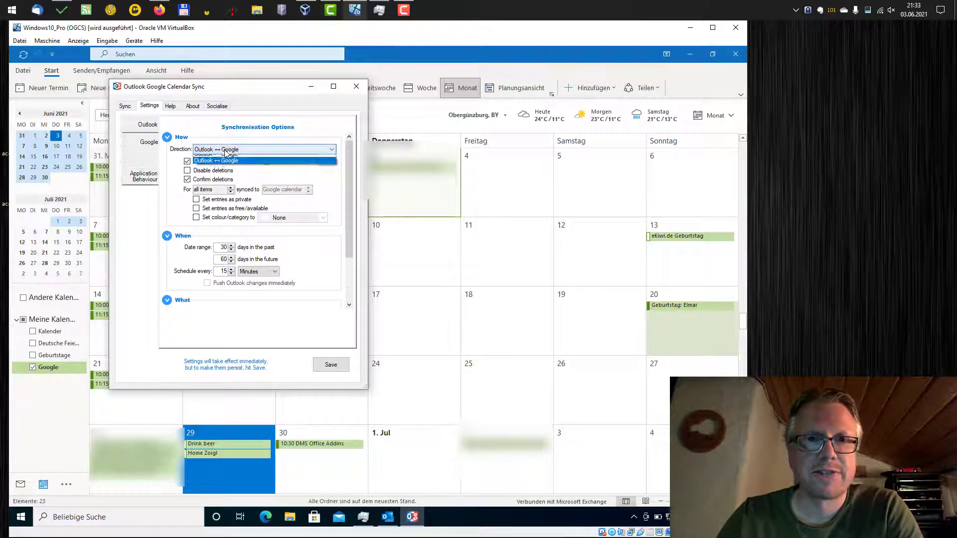
click(225, 138)
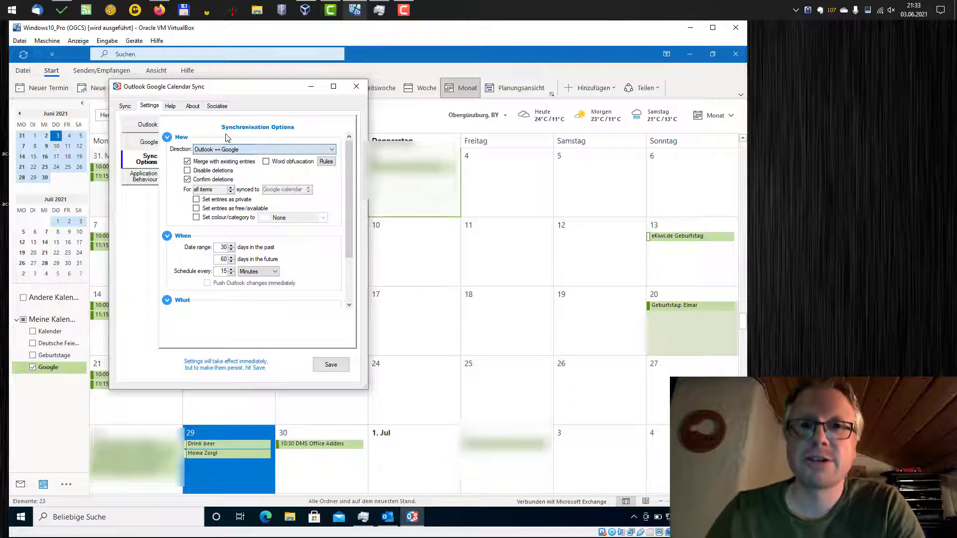